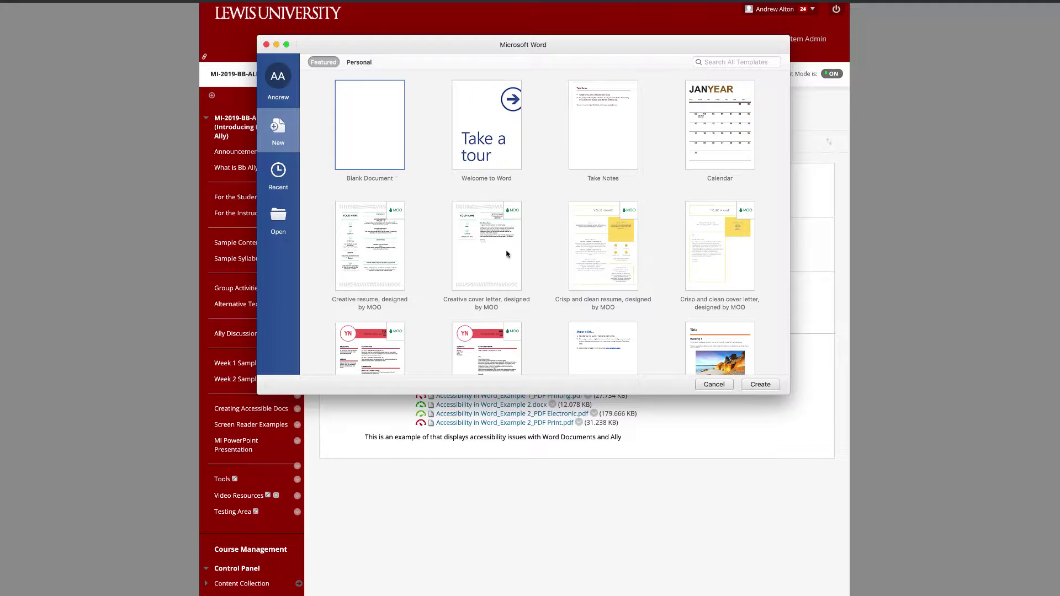
# - Create a blank document and enter the title "Some Text" centered, bold and underlined
pyautogui.click(763, 386)
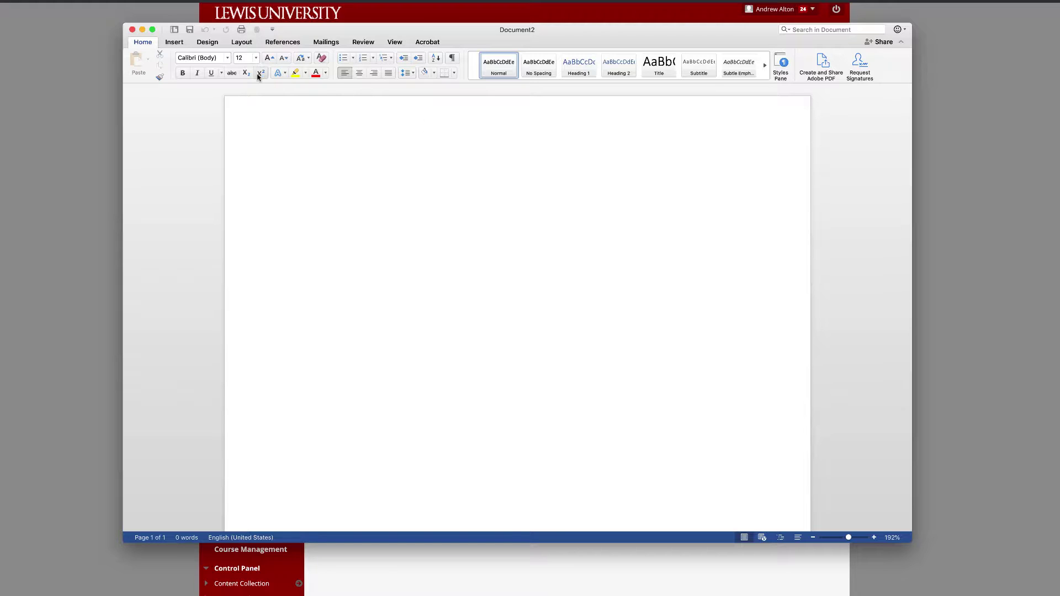
pyautogui.click(359, 73)
pyautogui.click(183, 73)
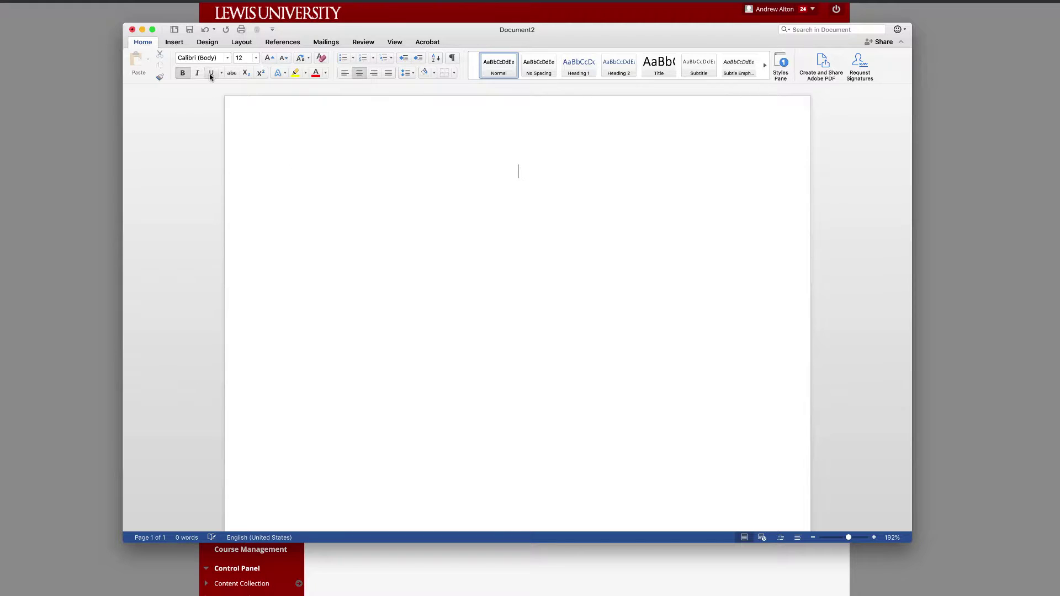
pyautogui.click(210, 73)
pyautogui.write('Some')
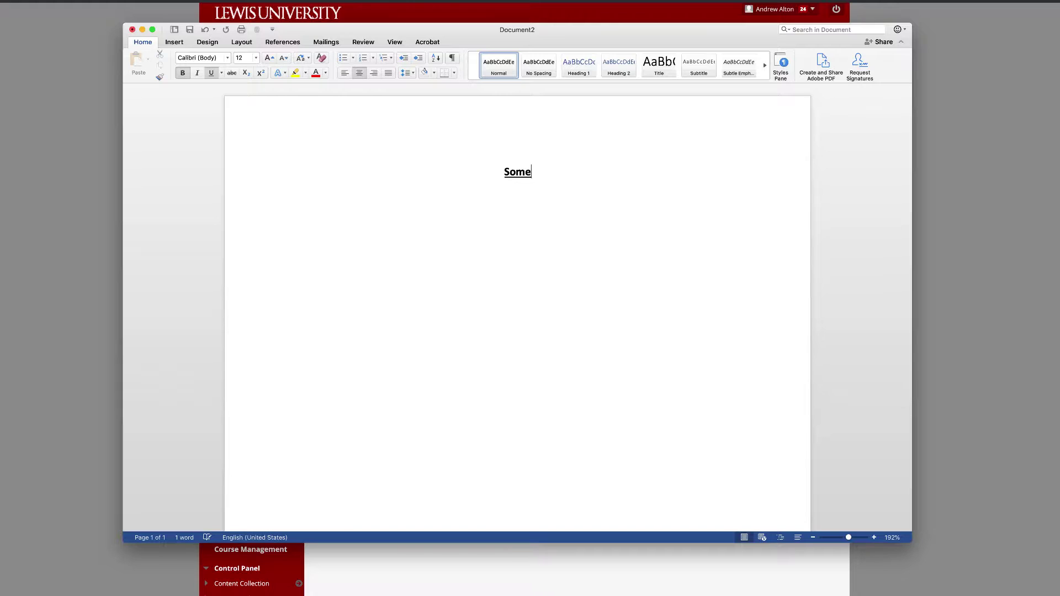
pyautogui.write(' Text')
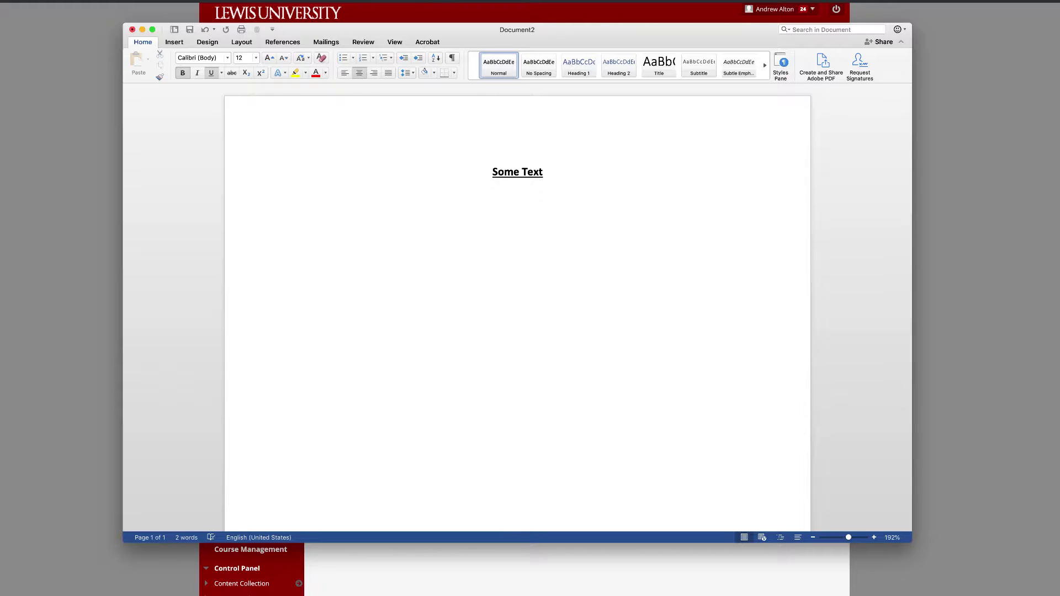
# - Add an indented, left-aligned line reading "Begin writing..." below the title, without bold or underline
pyautogui.click(211, 74)
pyautogui.click(182, 73)
pyautogui.press('Return')
pyautogui.click(343, 76)
pyautogui.write('Begine')
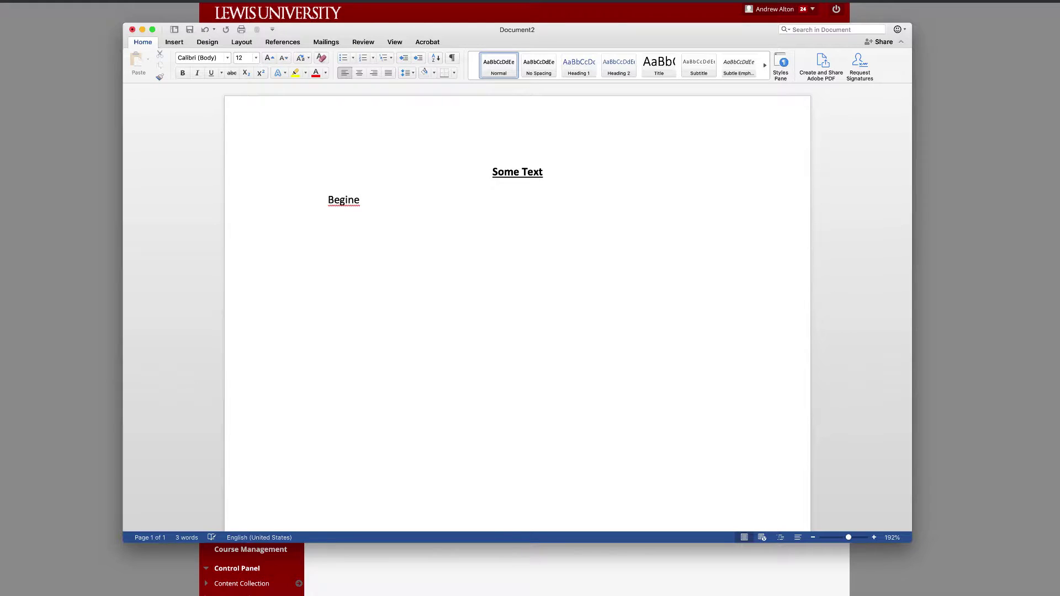
pyautogui.press('BackSpace')
pyautogui.press('BackSpace')
pyautogui.write('wri')
pyautogui.write('ting')
pyautogui.write('...')
# - Run the accessibility check on the document, review the inspection results and close them
pyautogui.click(363, 42)
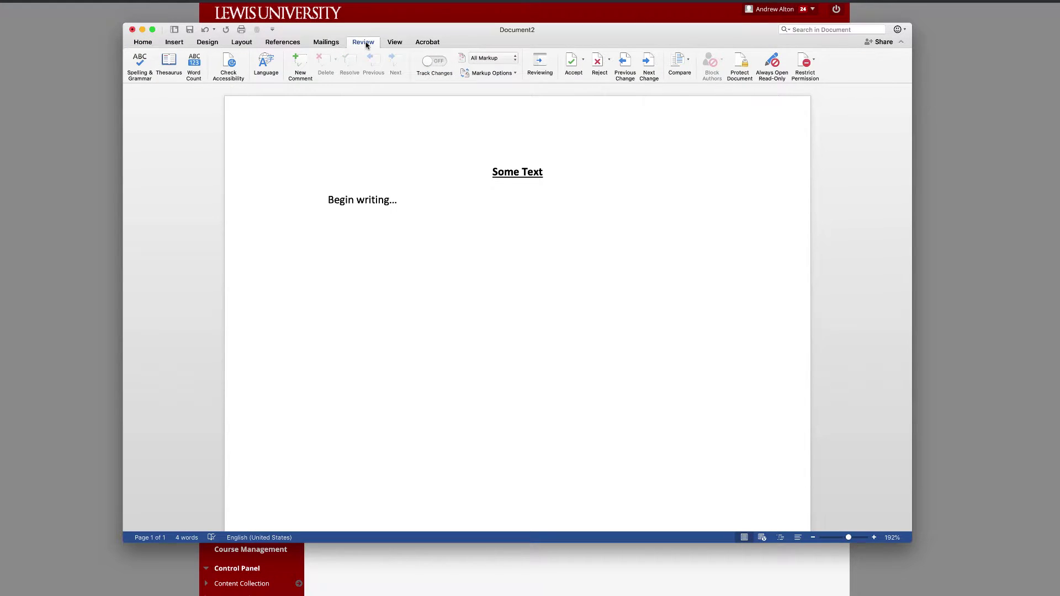
pyautogui.click(231, 61)
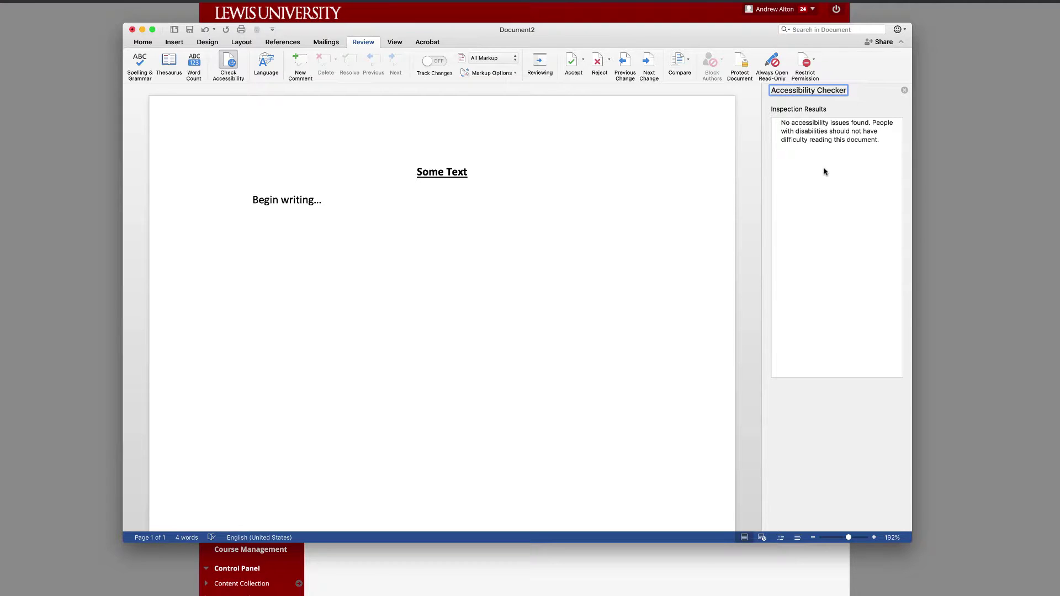
pyautogui.click(904, 91)
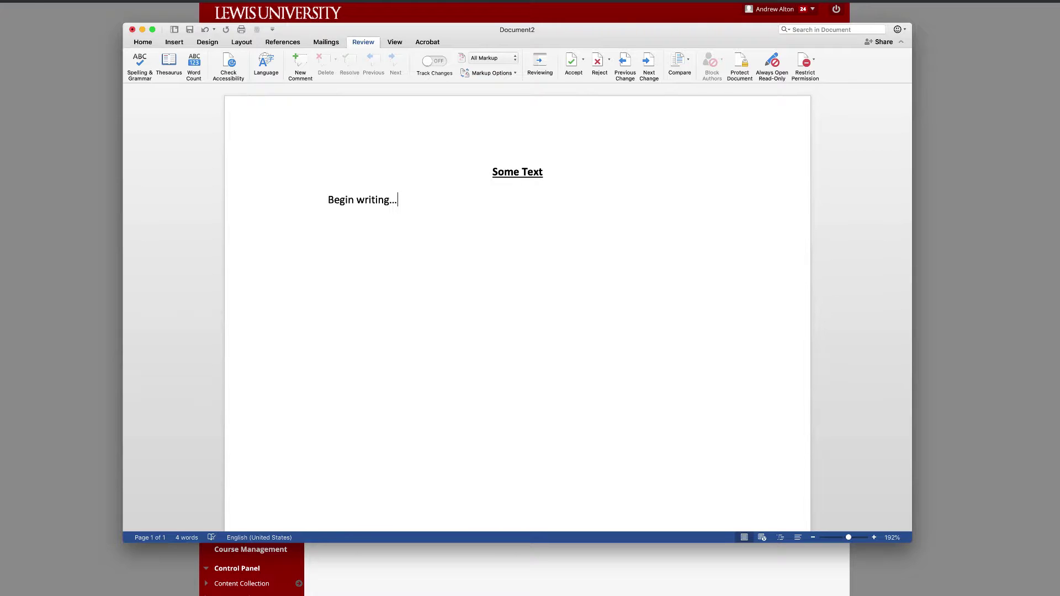
# - Examine the PDF export options available when saving the document, and leave without exporting
pyautogui.click(0, 0)
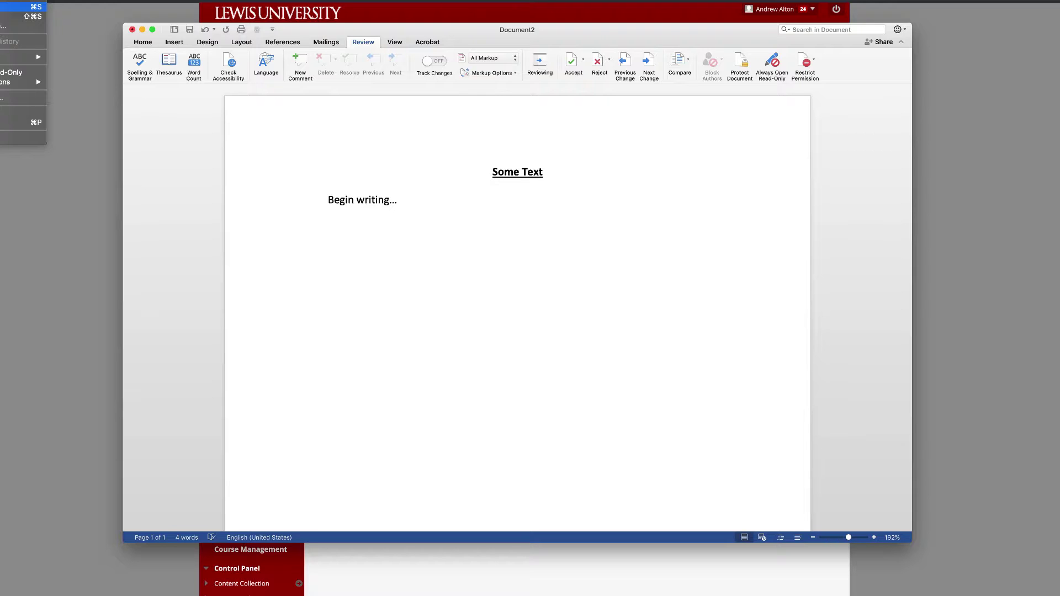
pyautogui.click(6, 6)
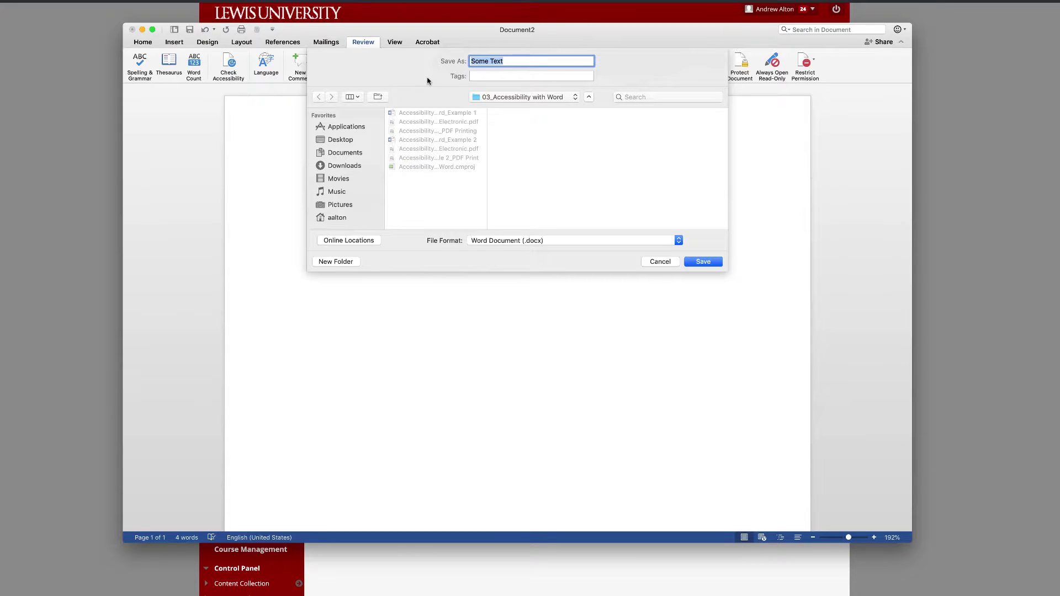
pyautogui.click(549, 243)
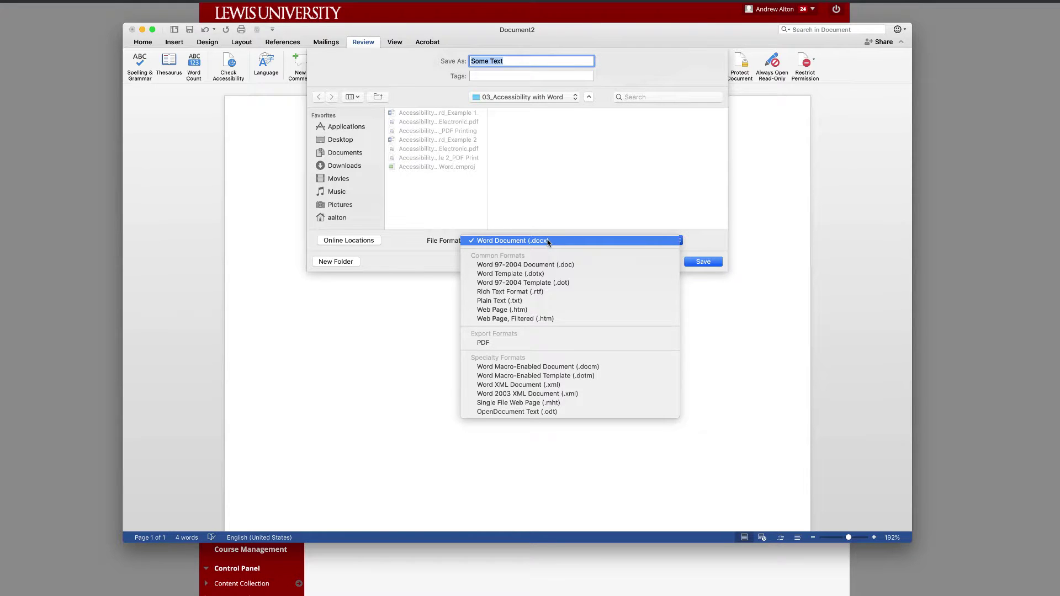
pyautogui.click(502, 343)
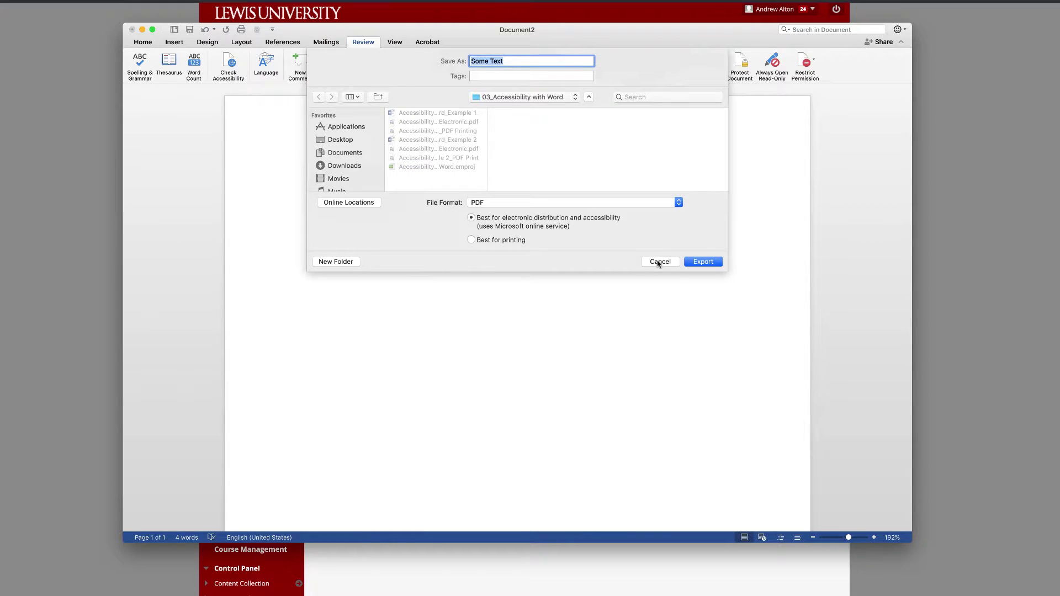
pyautogui.click(659, 262)
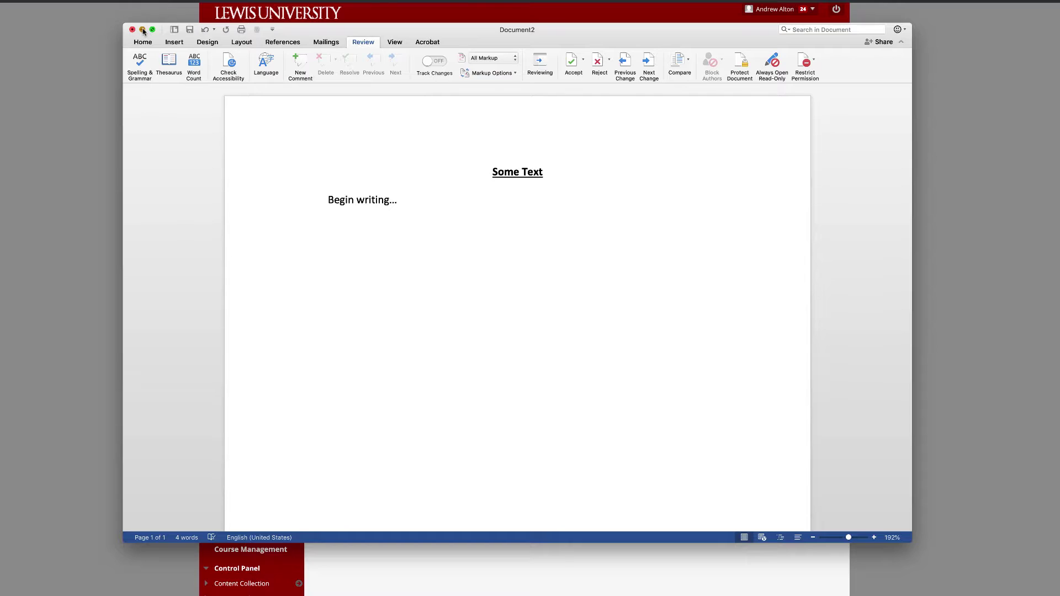
# - Switch to the Blackboard course page and review the Ally accessibility reports for Accessibility in Word_Example 1.docx and Example 1_PDF Electronic.pdf
pyautogui.click(142, 30)
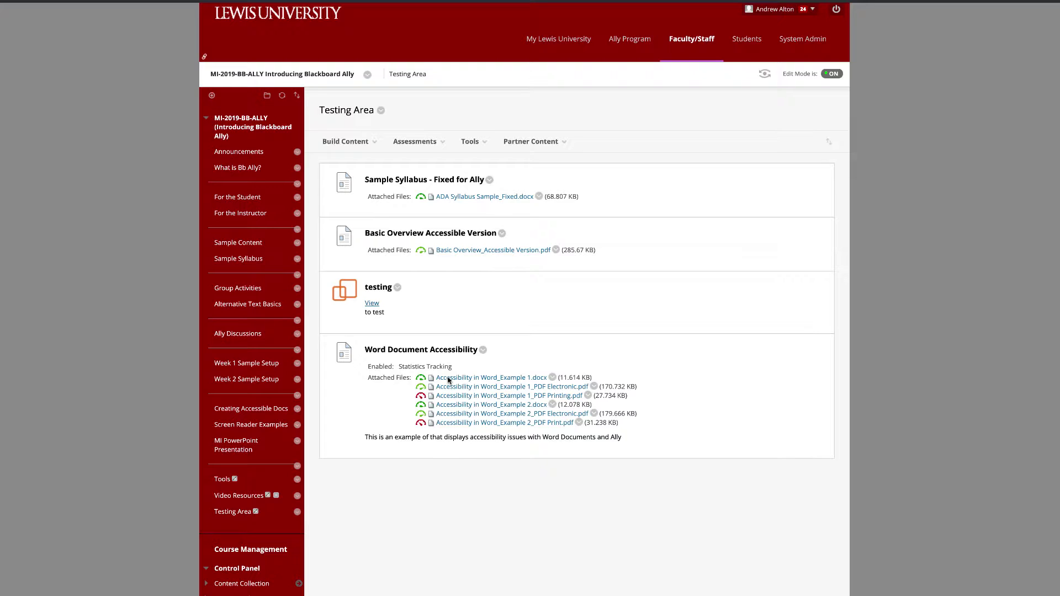
pyautogui.click(420, 379)
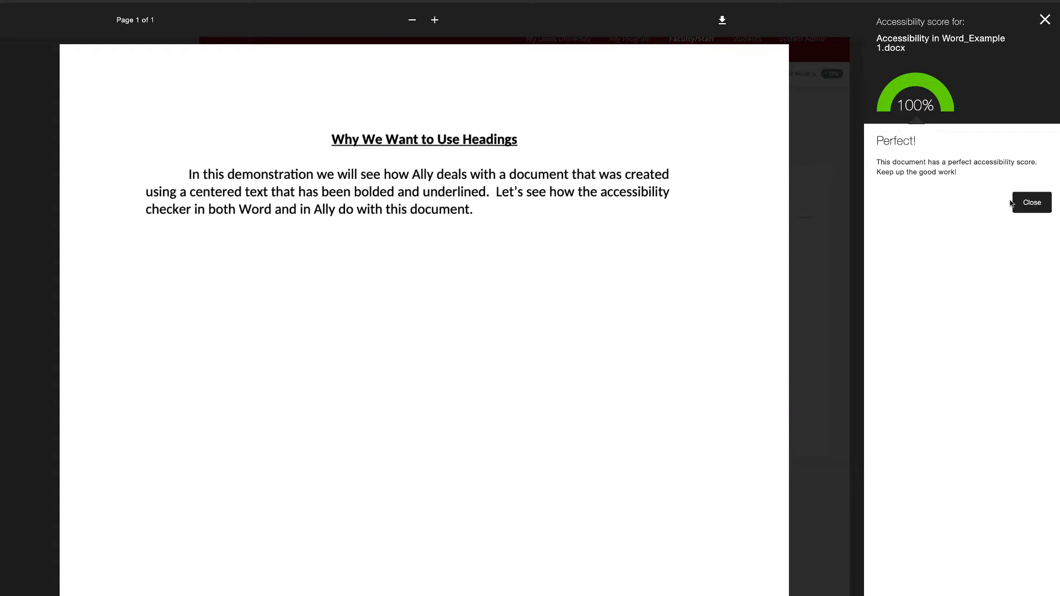
pyautogui.click(1043, 21)
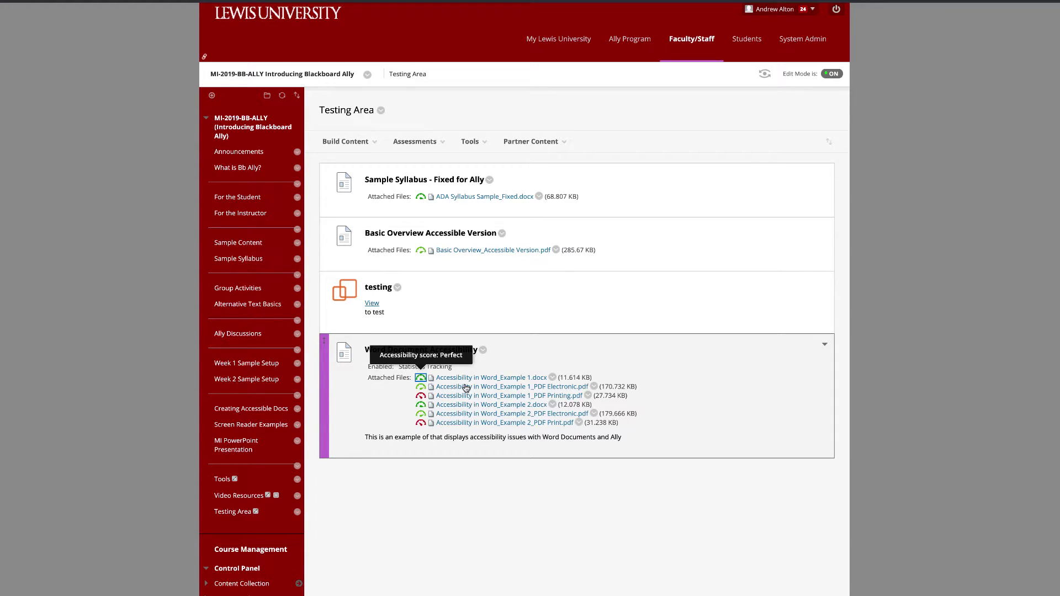
pyautogui.click(420, 387)
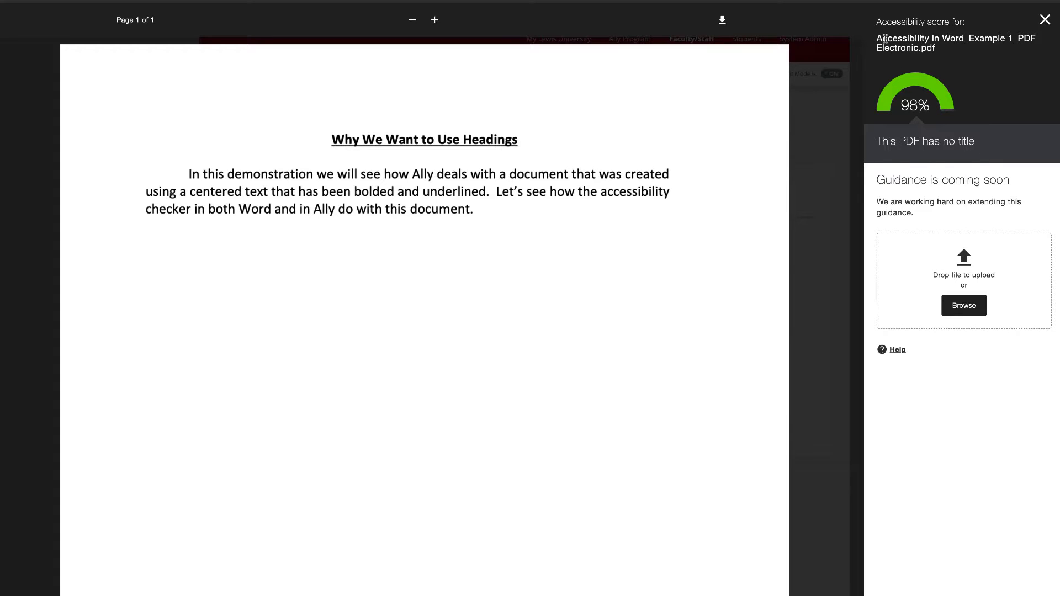
pyautogui.click(1045, 21)
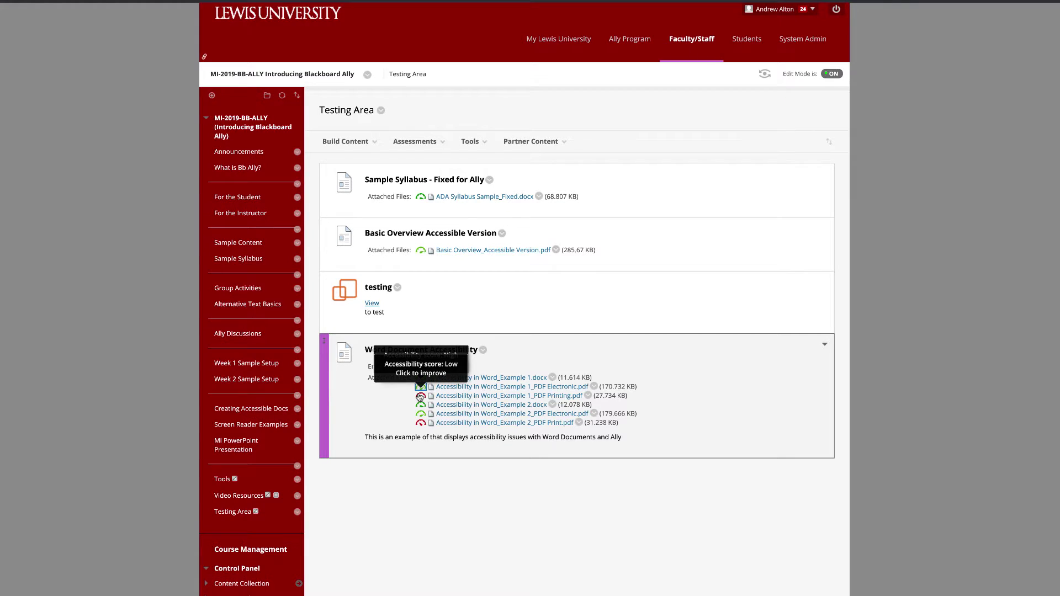
# - Open the Ally report for Accessibility in Word_Example 1_PDF Printing.pdf and read what a tagged PDF is and why to use one
pyautogui.click(420, 397)
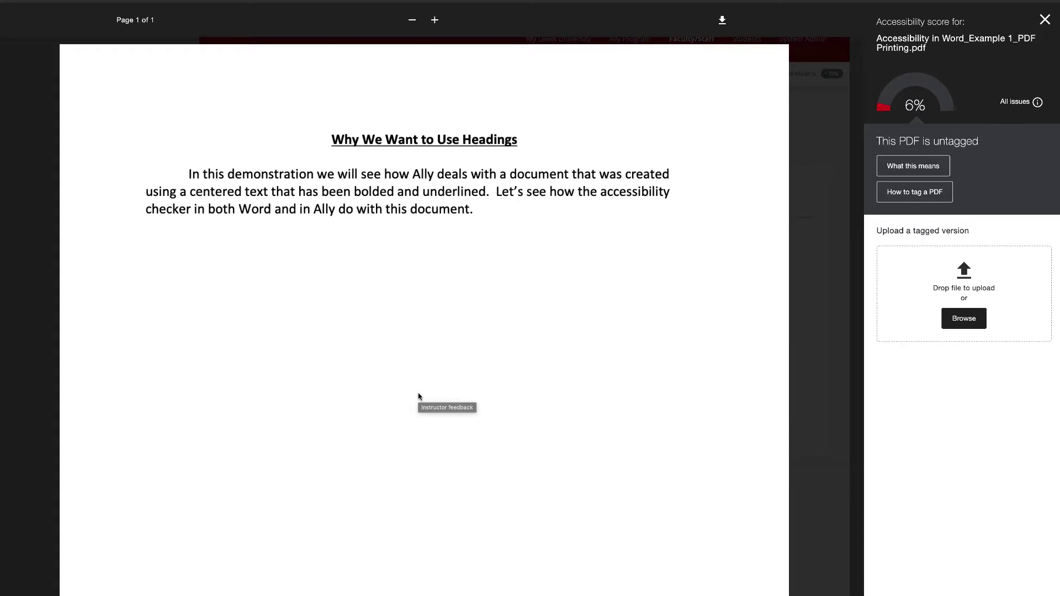
pyautogui.click(937, 168)
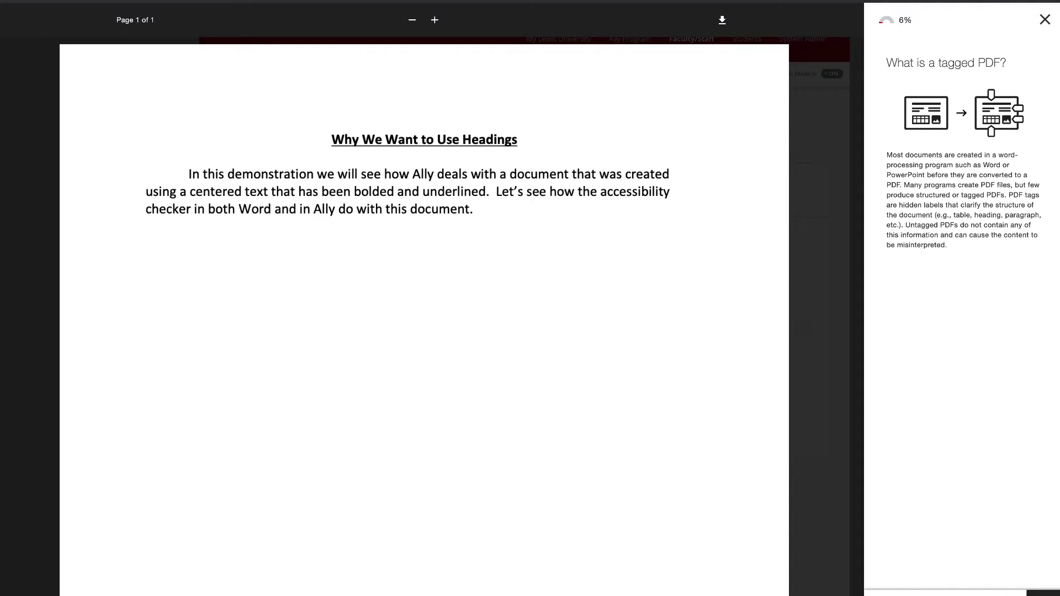
pyautogui.click(1041, 595)
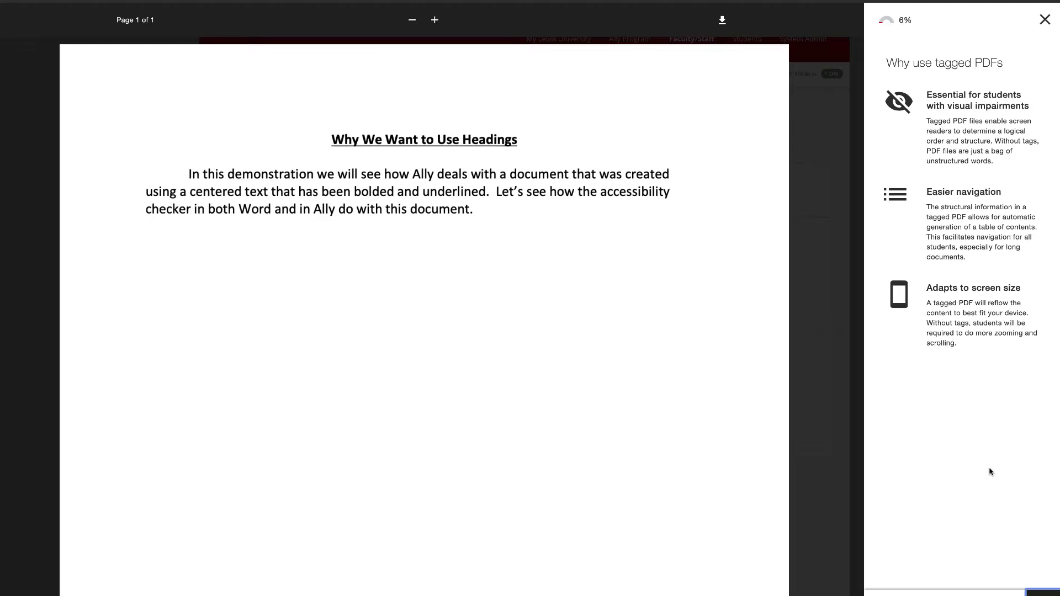
pyautogui.click(1042, 23)
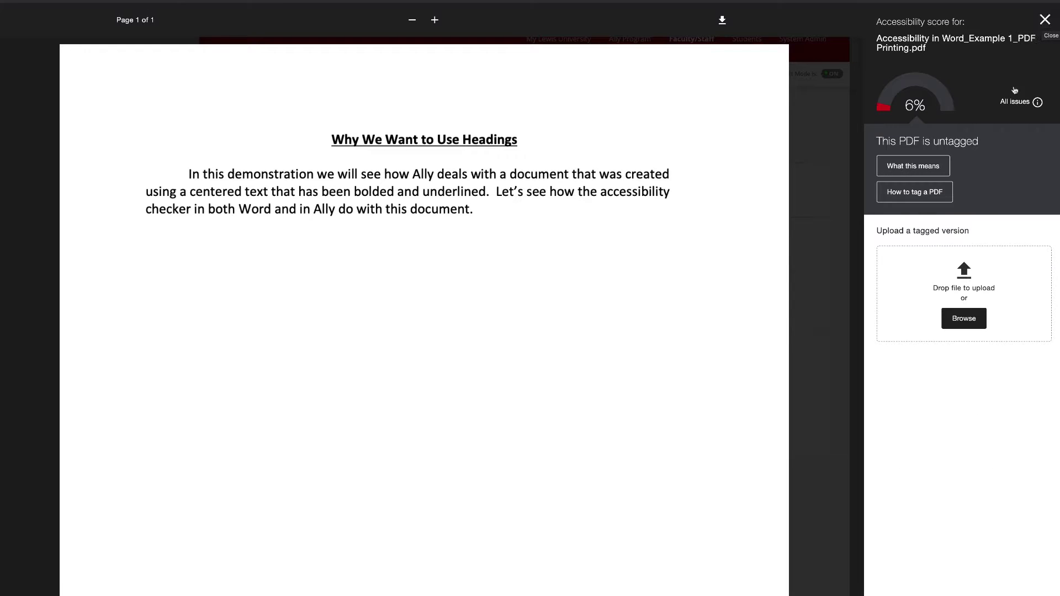
# - Review Ally's guidance on tagging the PDF, following the path for uploading an available original document, and close the report
pyautogui.click(914, 192)
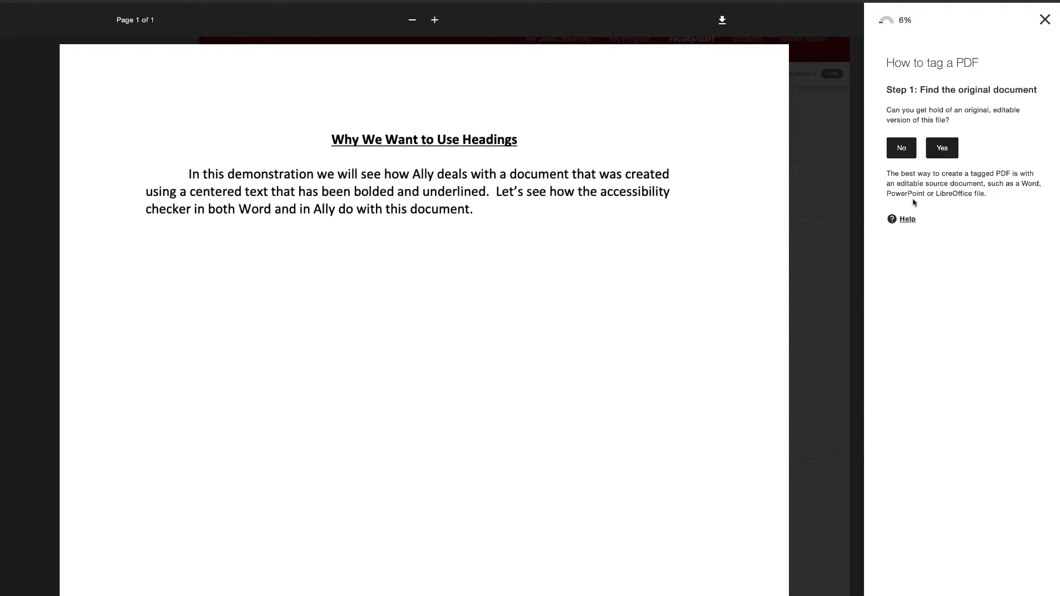
pyautogui.click(942, 149)
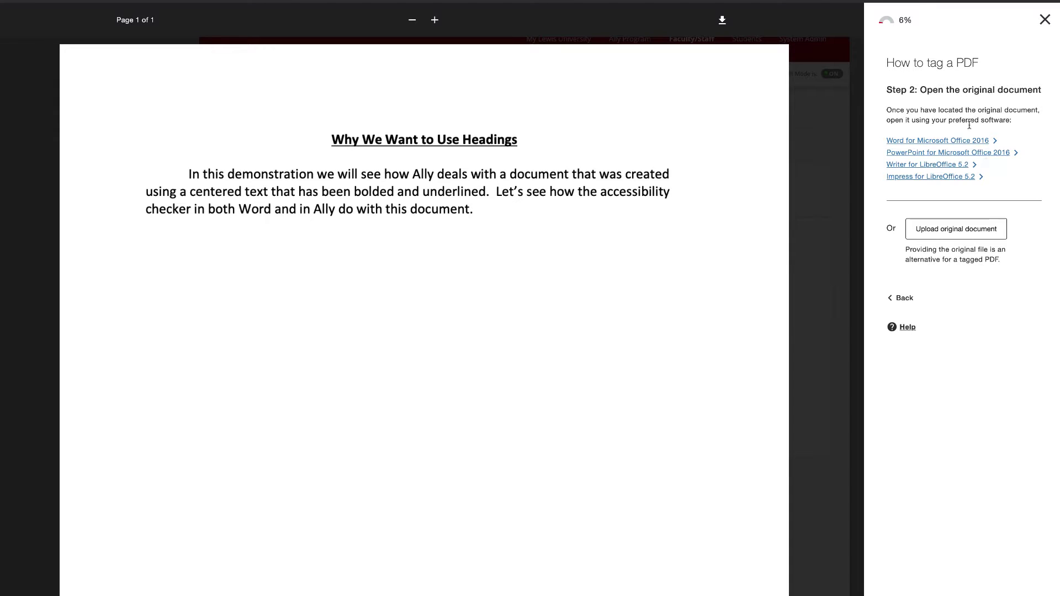
pyautogui.click(959, 232)
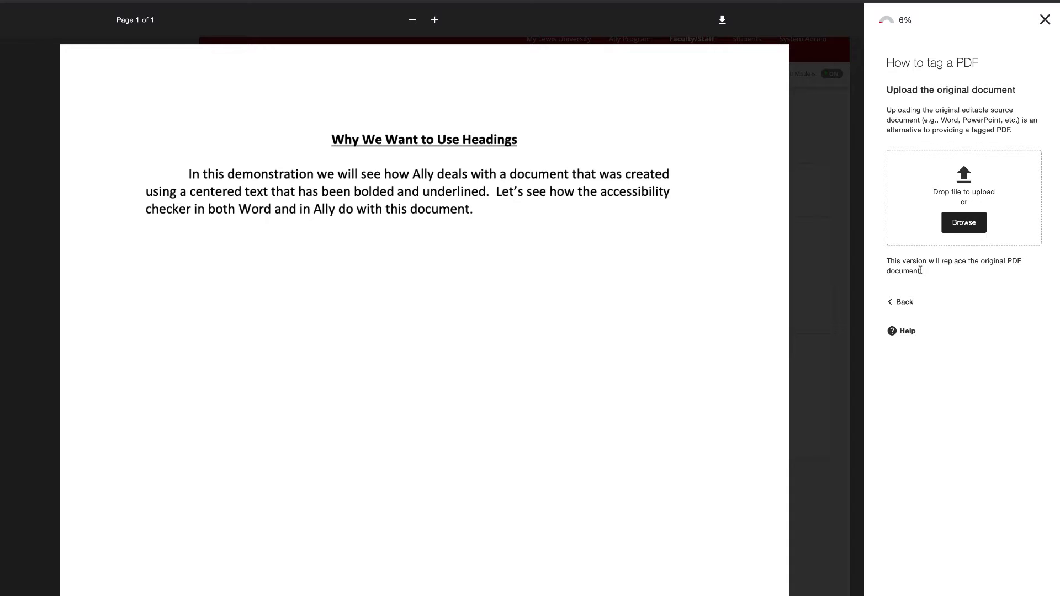
pyautogui.click(1041, 24)
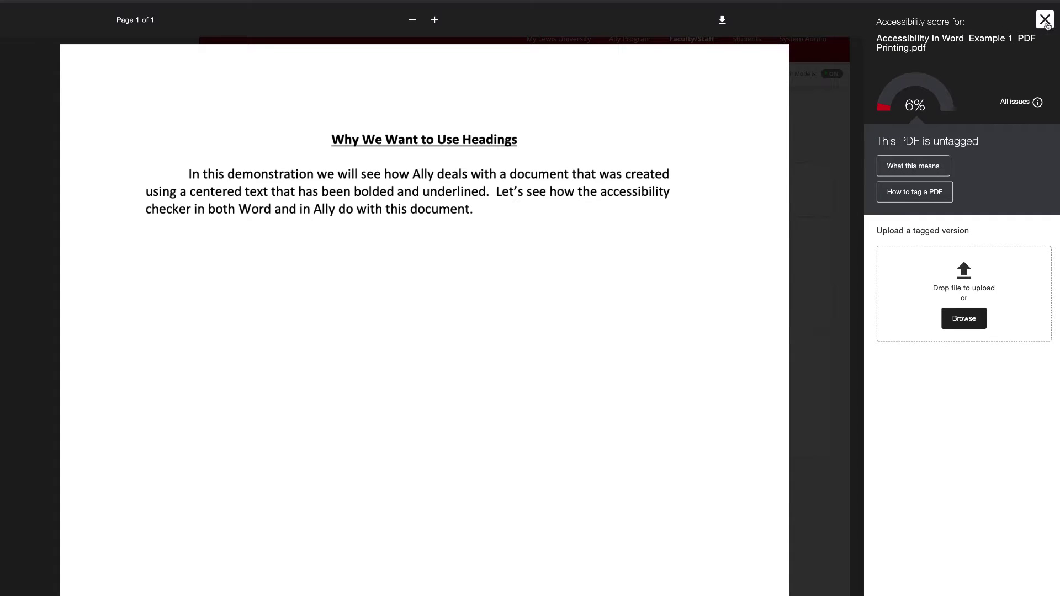
pyautogui.click(1045, 21)
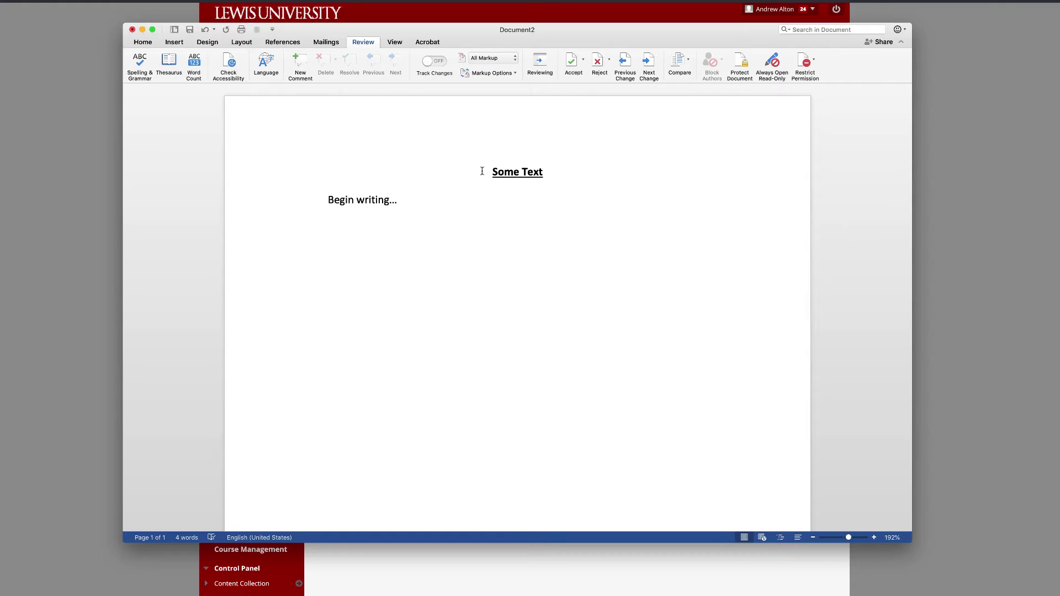
# - In the Word document, apply the Heading 1 style to the title and re-enter it as "Some Text"
pyautogui.moveTo(482, 172); pyautogui.dragTo(544, 173)
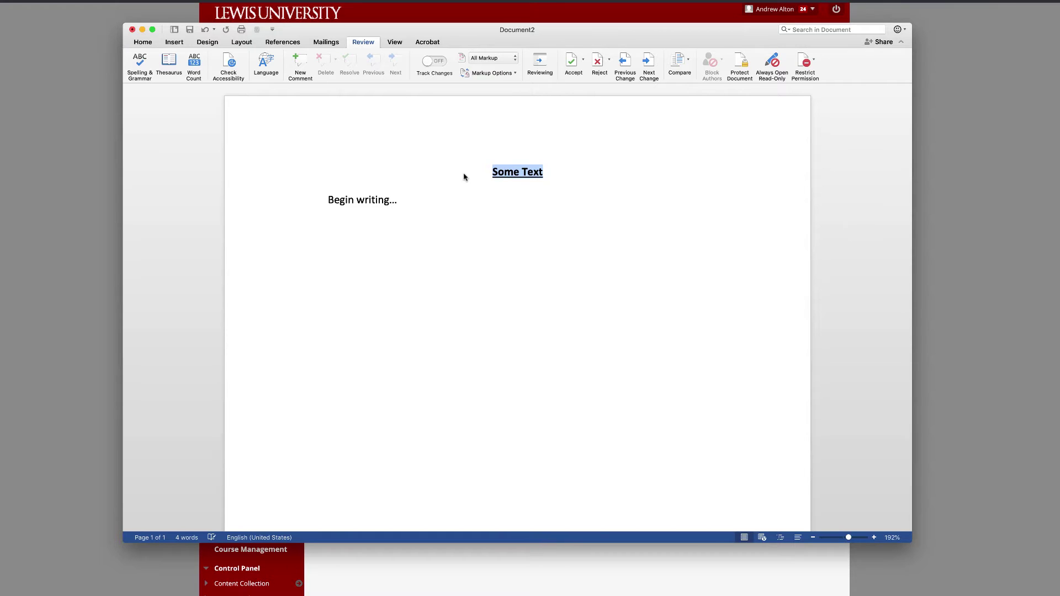
pyautogui.click(145, 42)
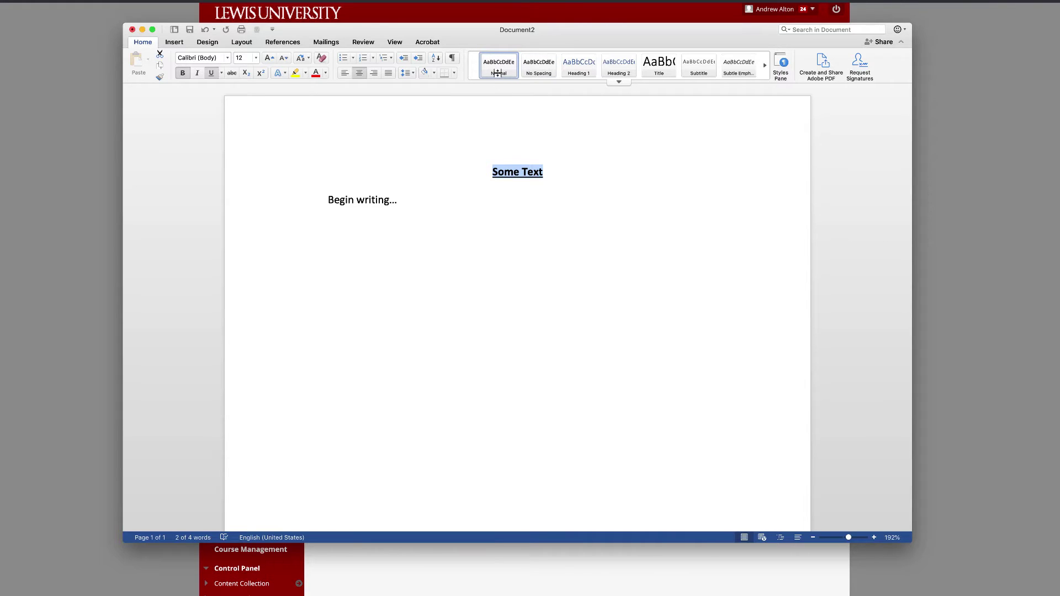
pyautogui.click(577, 66)
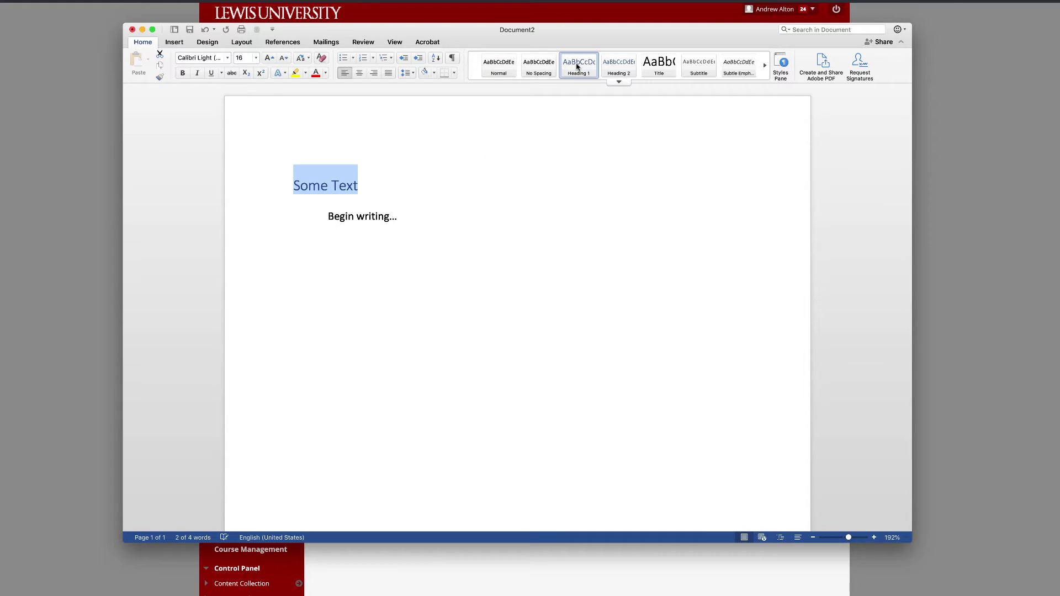
pyautogui.press('BackSpace')
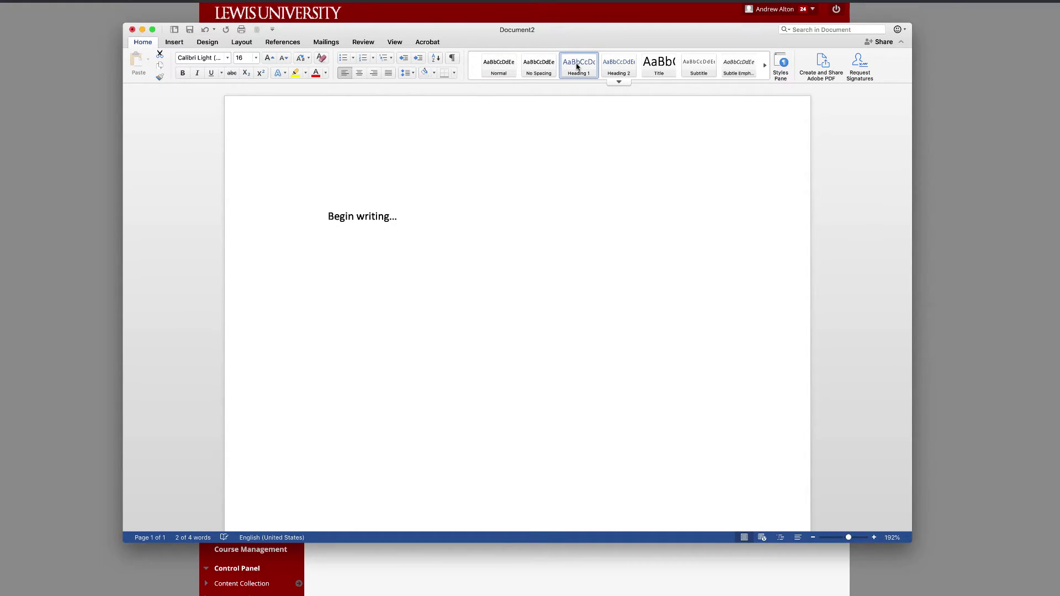
pyautogui.write('Some Text')
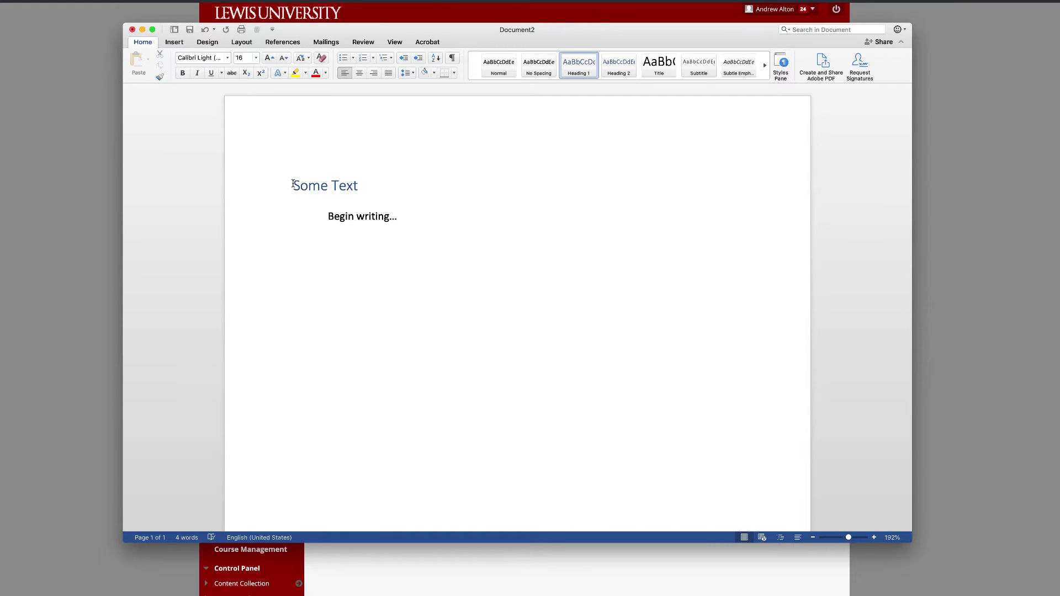
# - Center and underline the "Some Text" heading
pyautogui.moveTo(292, 186); pyautogui.dragTo(350, 186)
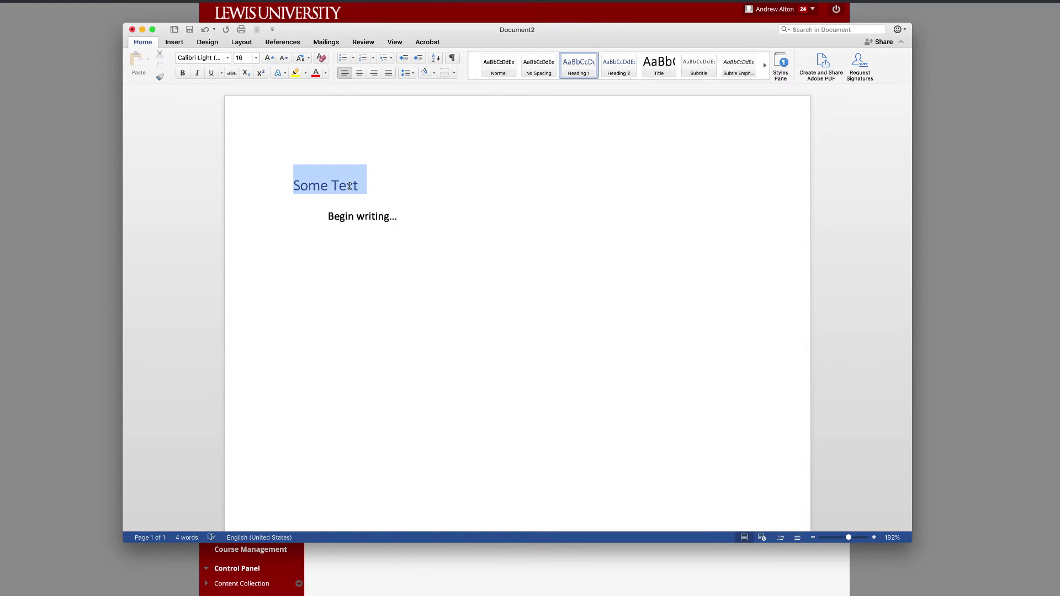
pyautogui.click(359, 73)
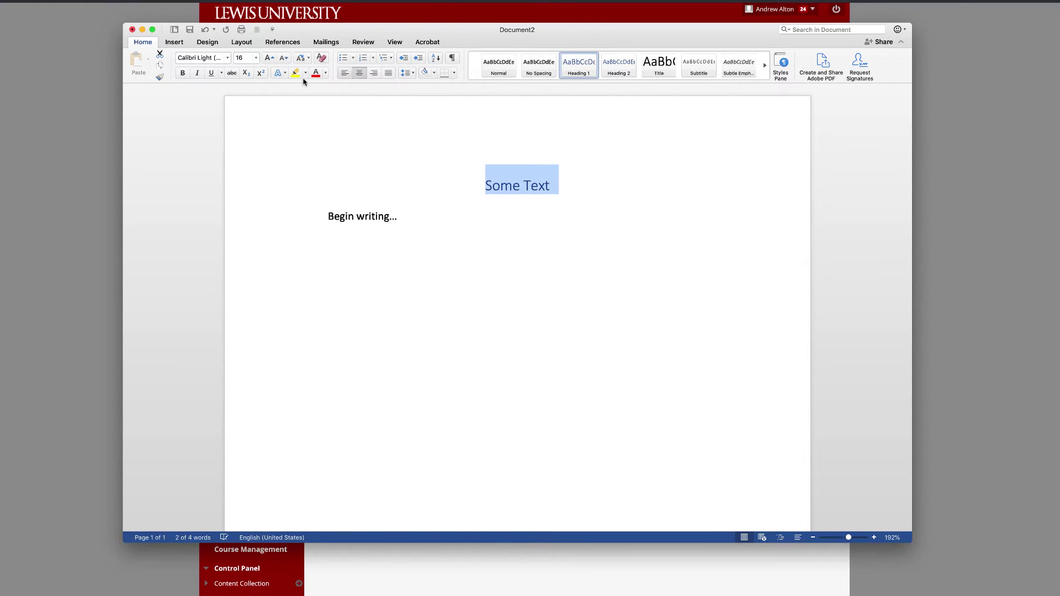
pyautogui.click(211, 76)
pyautogui.click(462, 220)
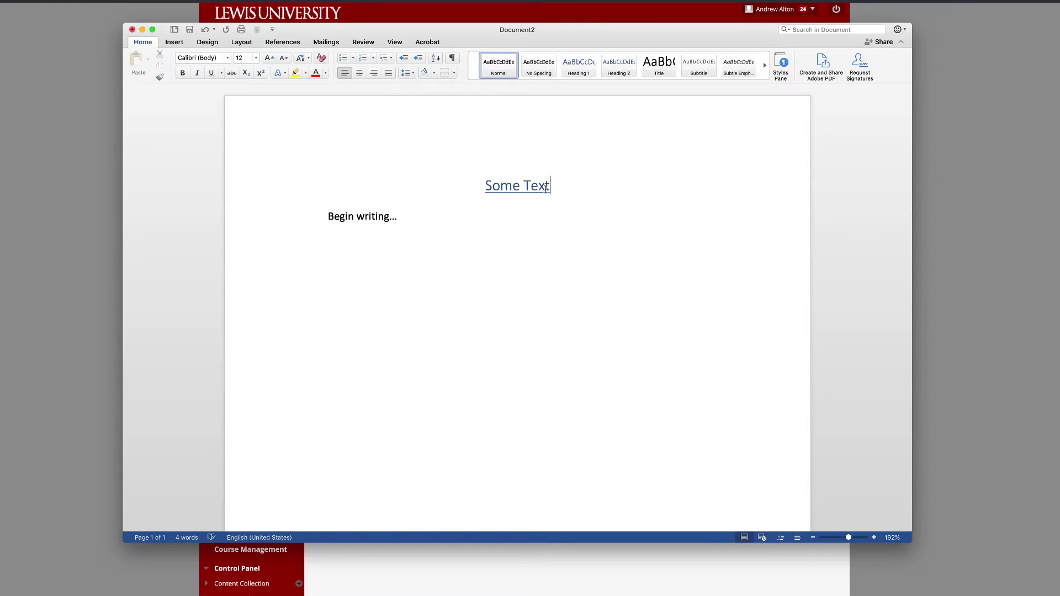
# - Check which styles are applied to the "Some Text" heading and the "Begin writing..." body line, and minimize the Word document
pyautogui.moveTo(550, 187); pyautogui.dragTo(486, 188)
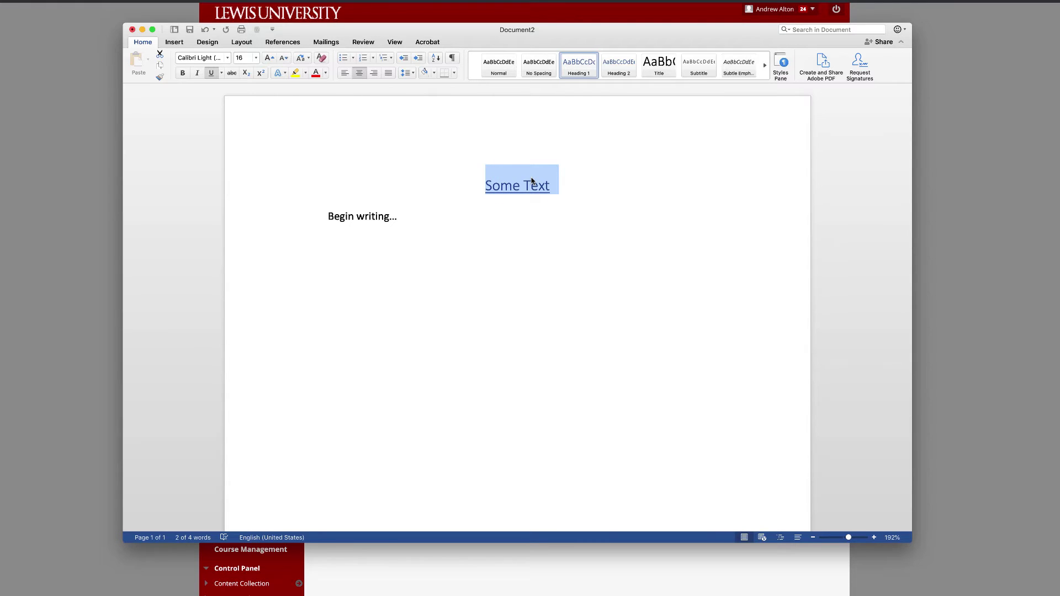
pyautogui.click(342, 216)
pyautogui.moveTo(325, 216); pyautogui.dragTo(394, 218)
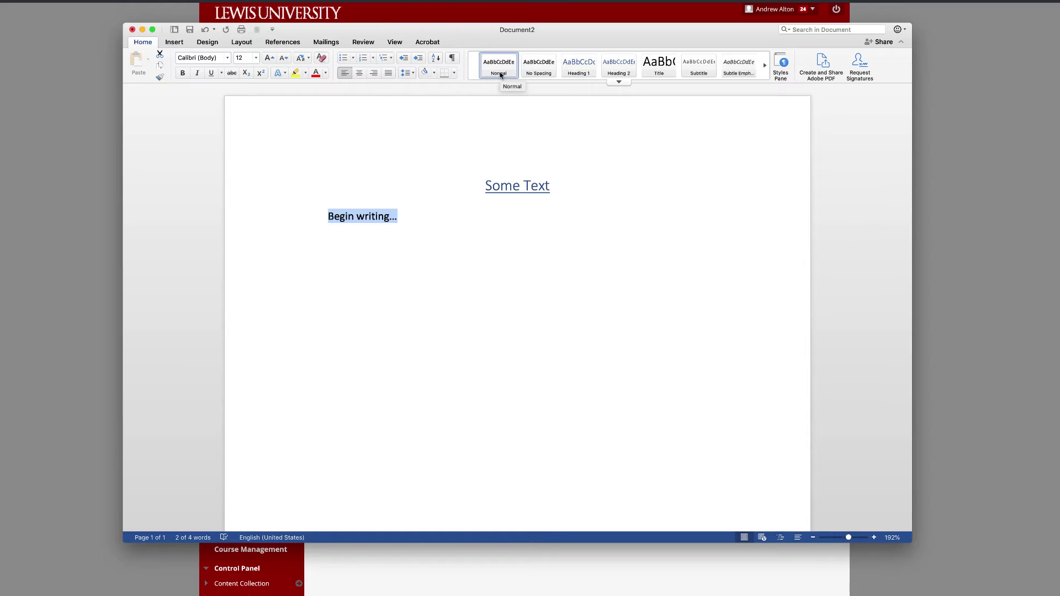
pyautogui.click(142, 30)
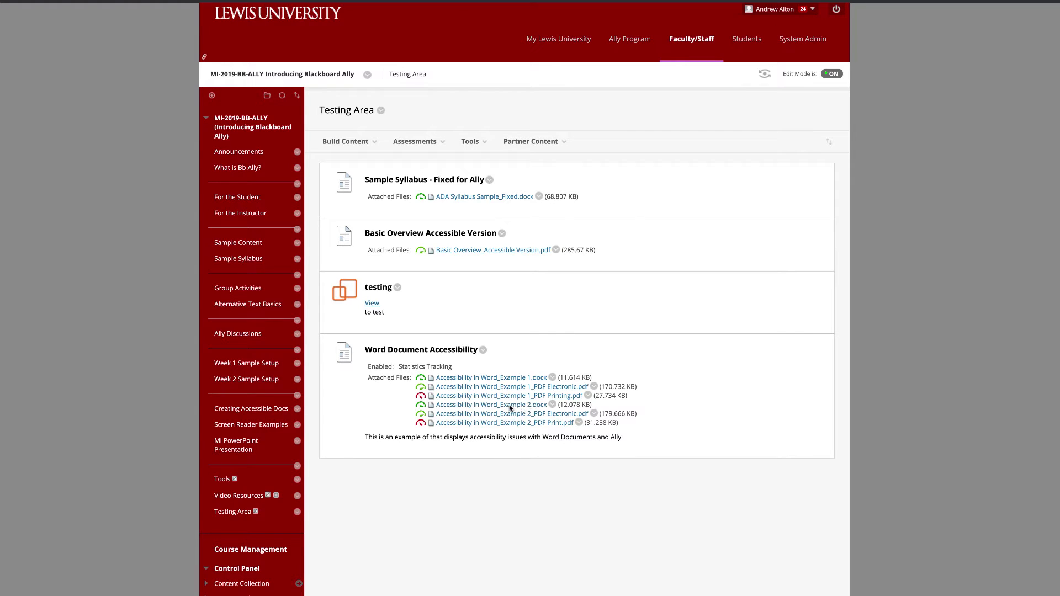
# - Review the Ally accessibility reports for the three Accessibility in Word_Example 2 files: the .docx, the PDF Electronic and the PDF Print
pyautogui.click(421, 407)
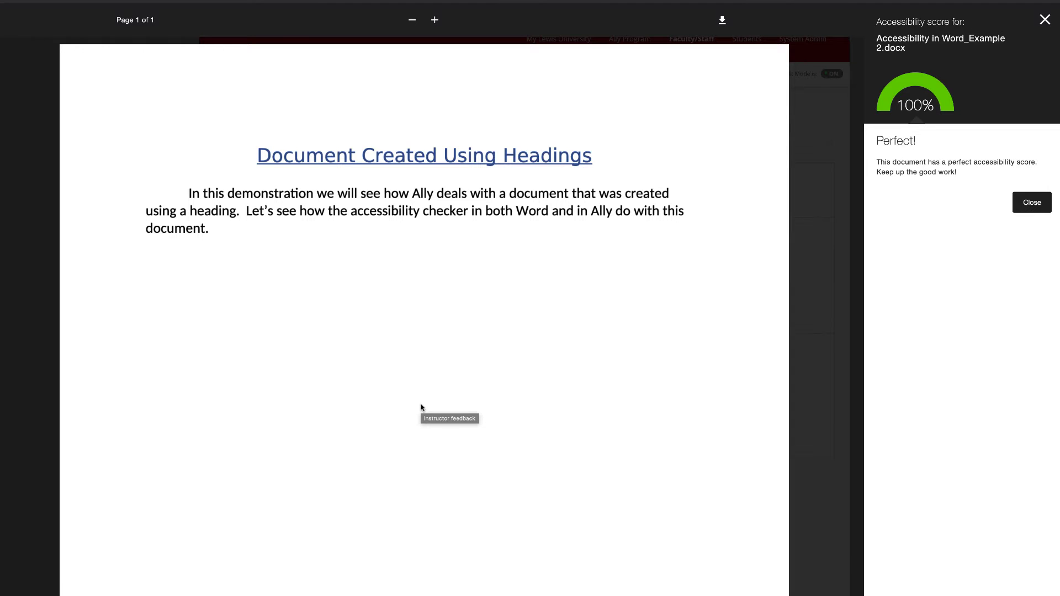
pyautogui.click(1041, 22)
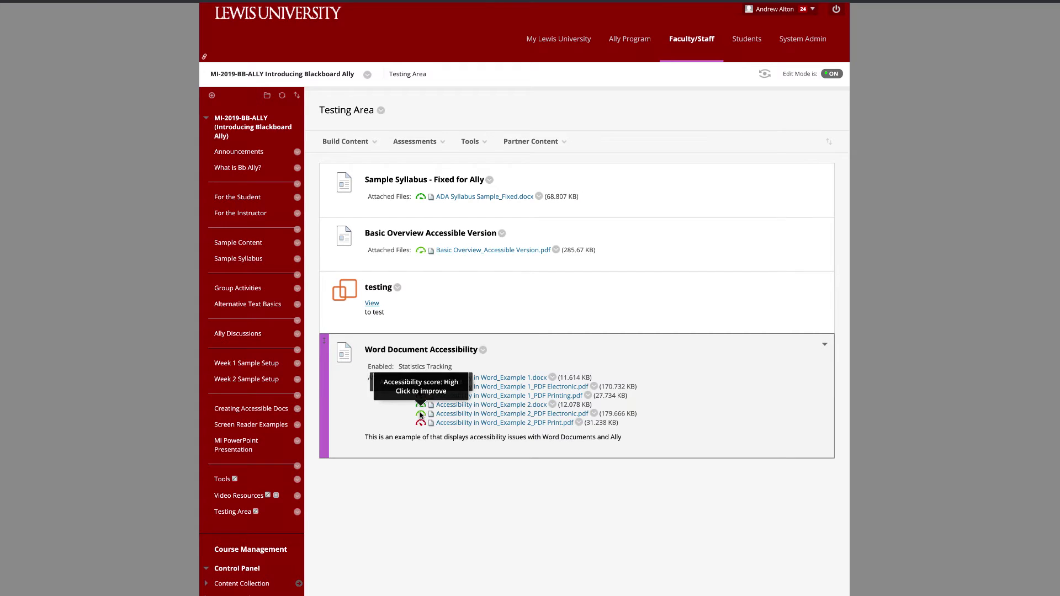
pyautogui.click(421, 416)
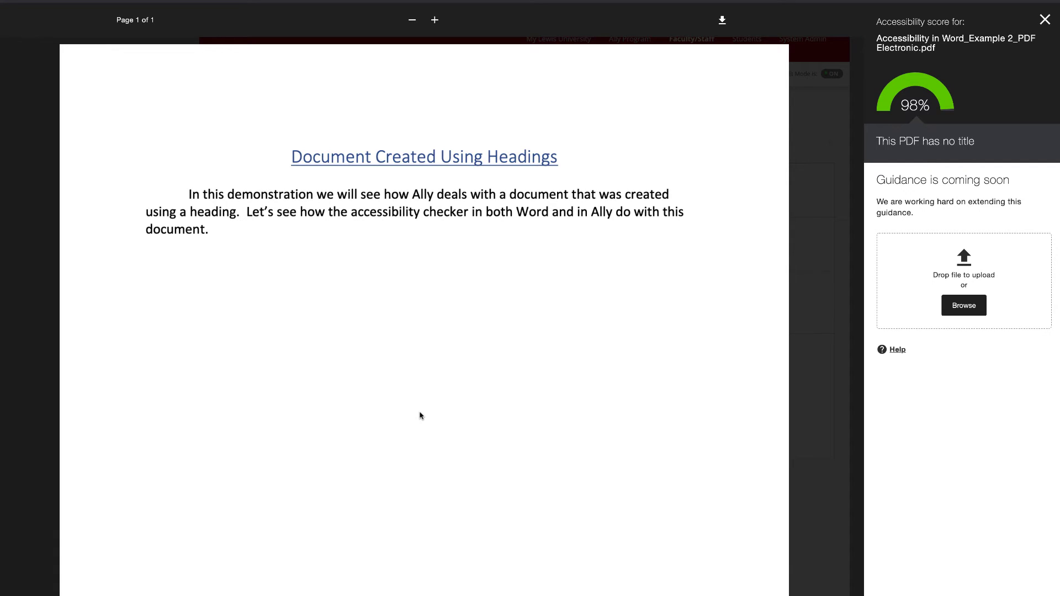
pyautogui.click(1042, 21)
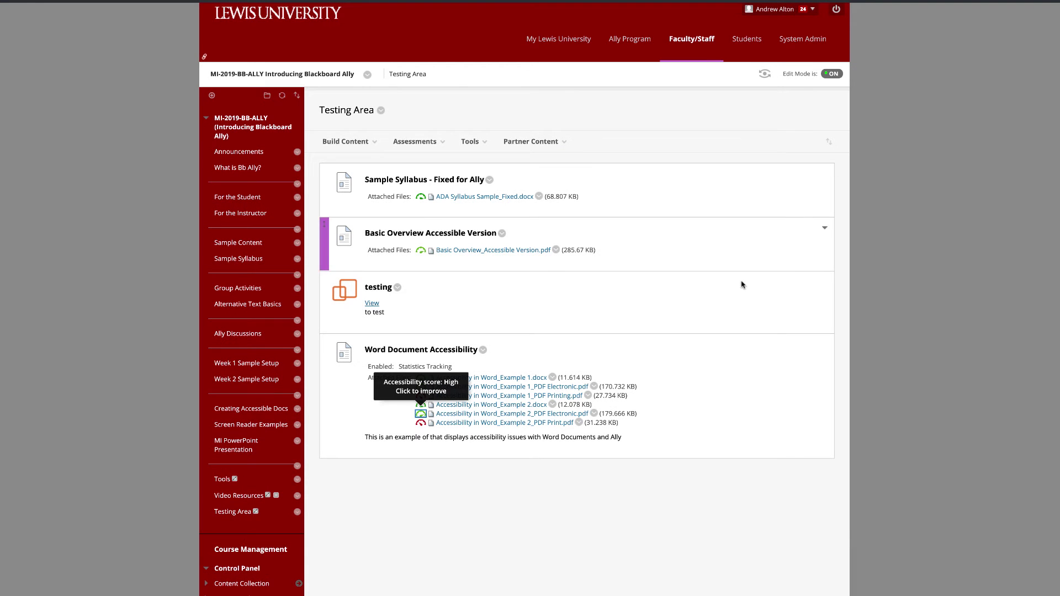
pyautogui.click(420, 424)
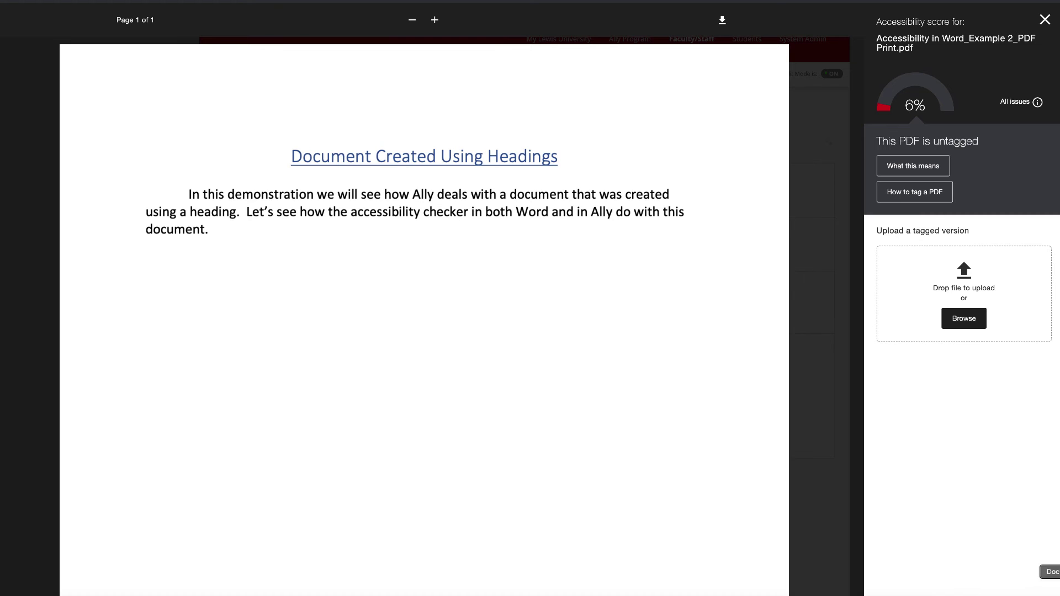
# - Switch back to the Word document, examine the save options for the PDF file format, and cancel without exporting
pyautogui.click(1052, 594)
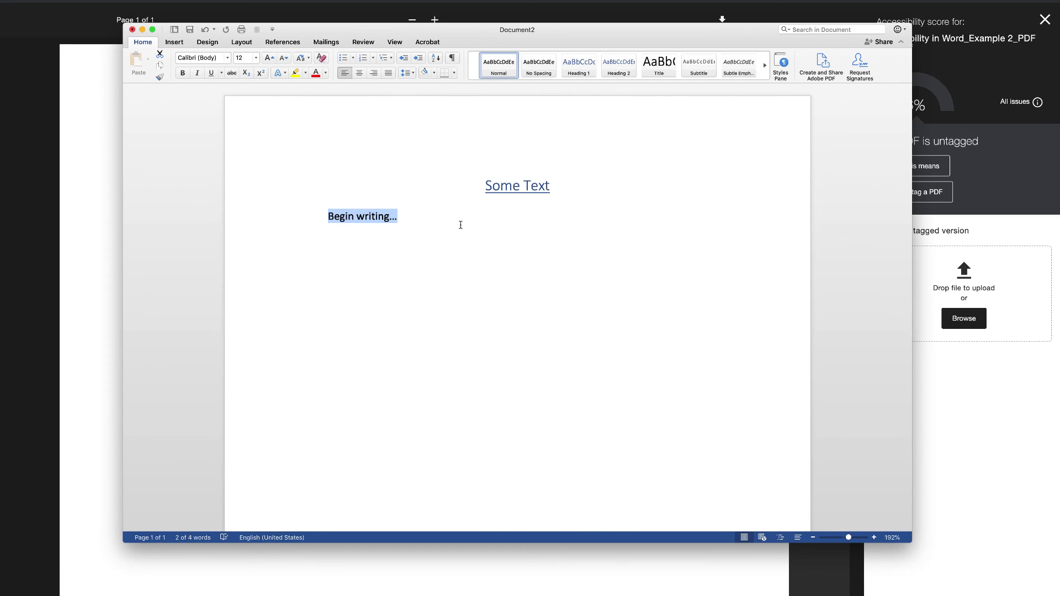
pyautogui.click(0, 0)
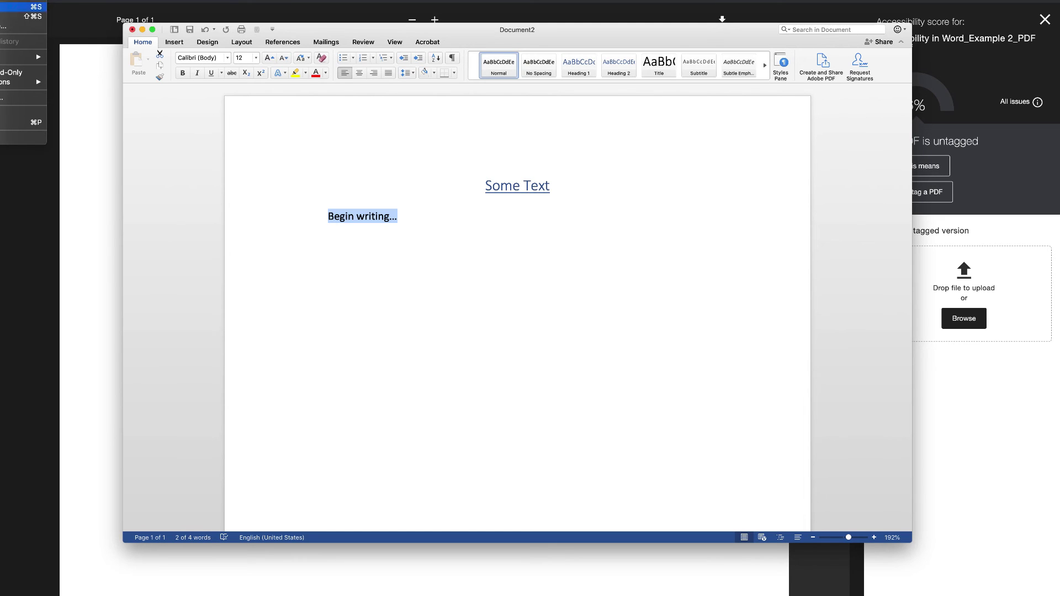
pyautogui.click(22, 6)
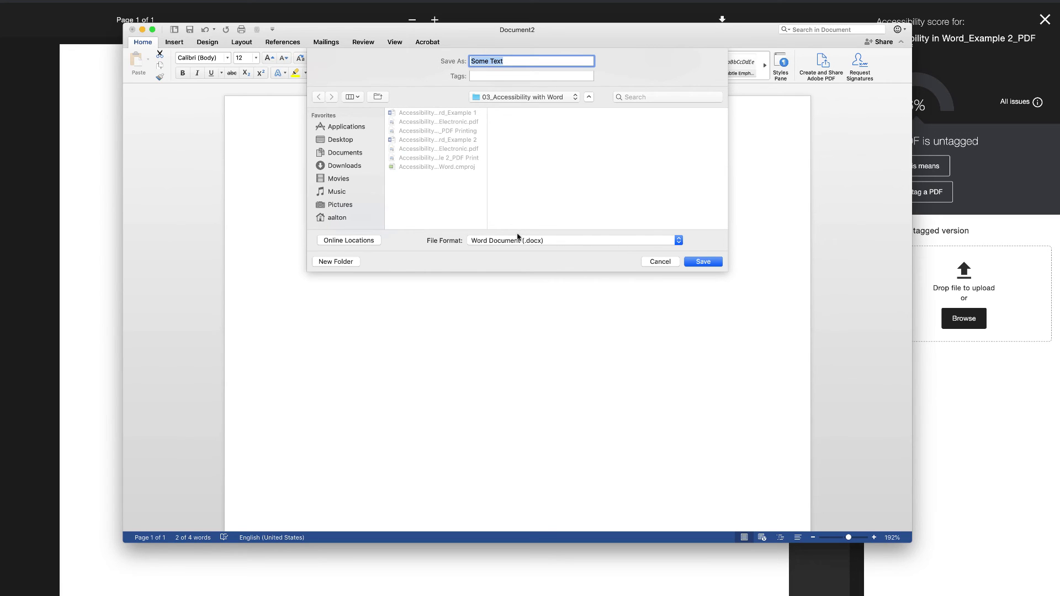
pyautogui.click(565, 242)
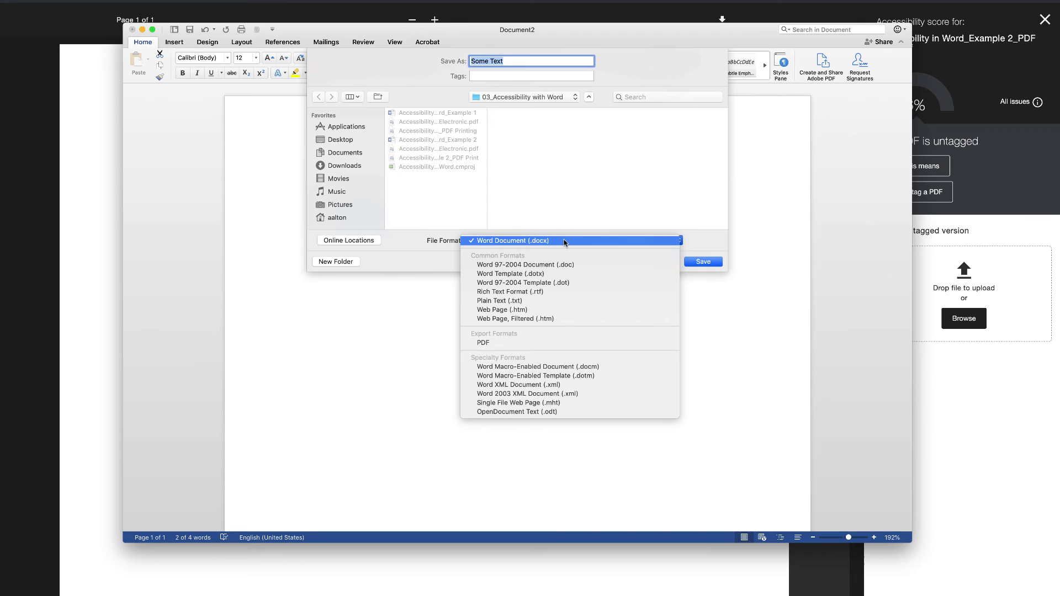
pyautogui.click(568, 342)
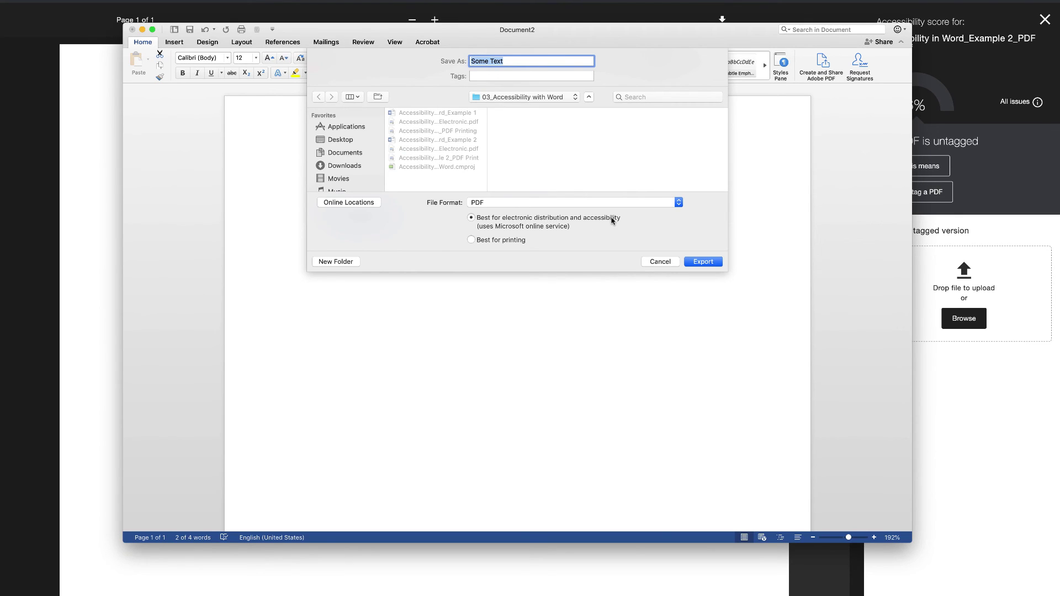
pyautogui.click(660, 261)
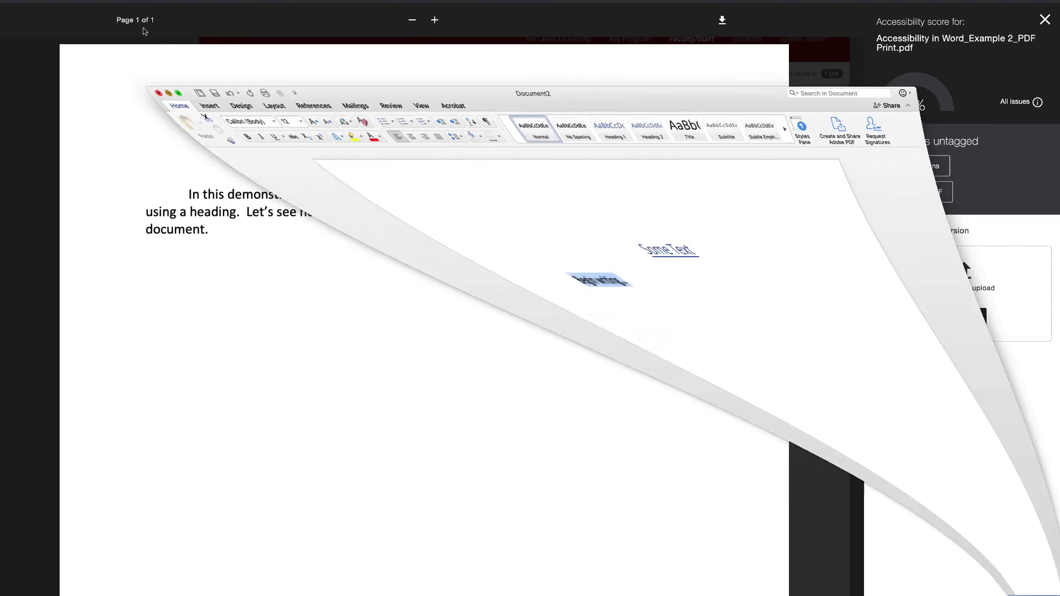